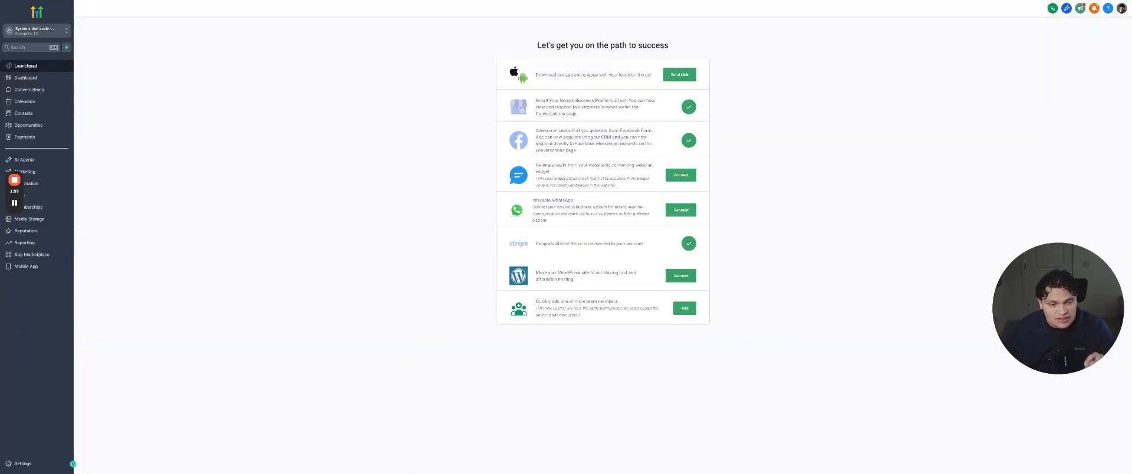
Add mail.servicestreamline.com as a new dedicated sending domain in the Email Services settings and submit it for verification
click(34, 465)
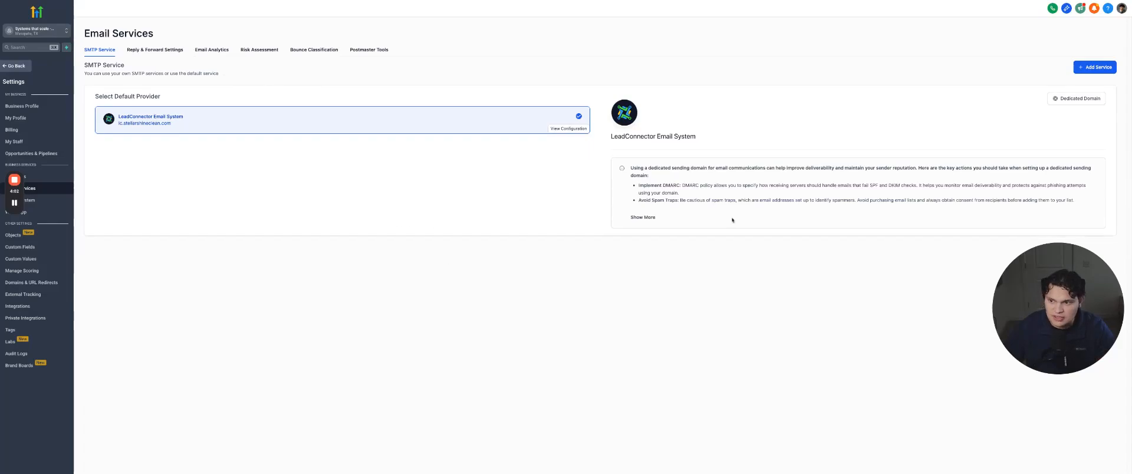
click(1087, 100)
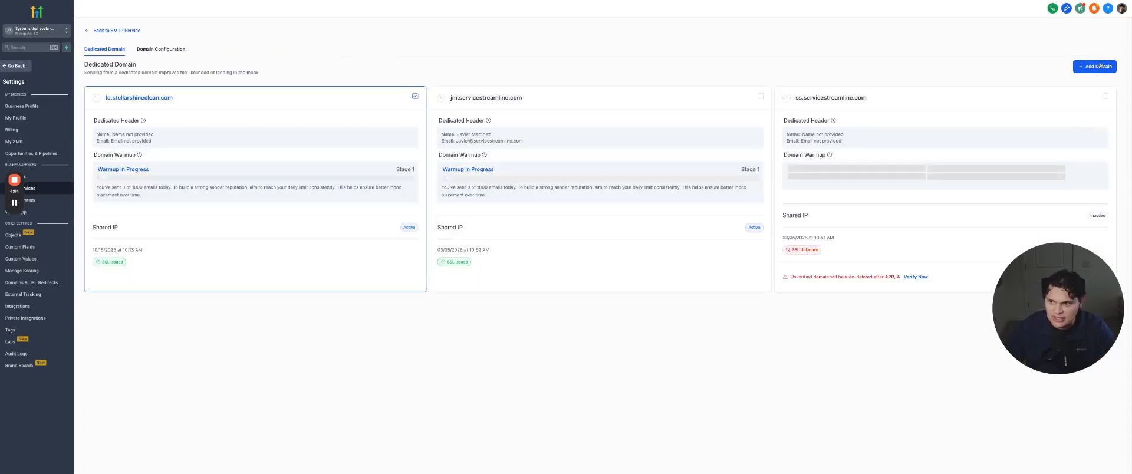
click(1101, 71)
text(servicestreamline.com)
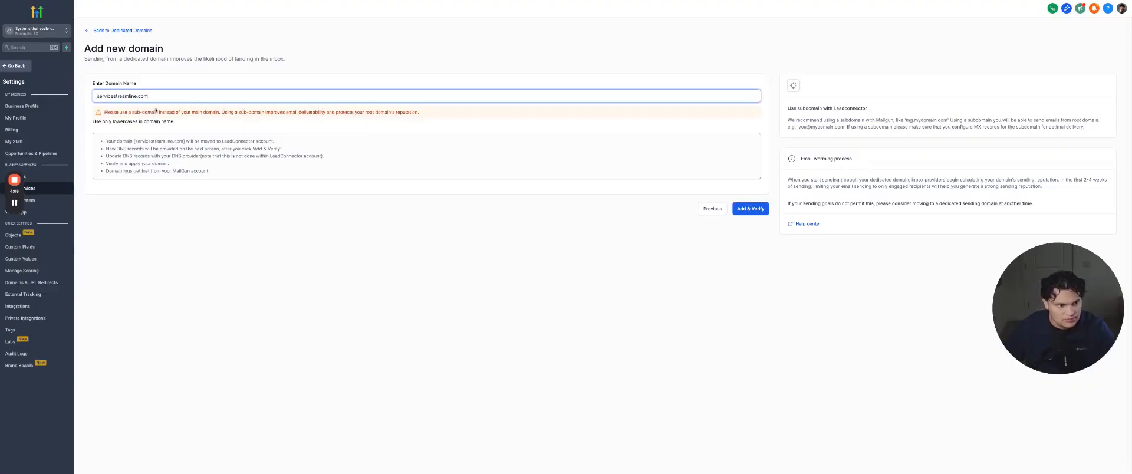
text(.)
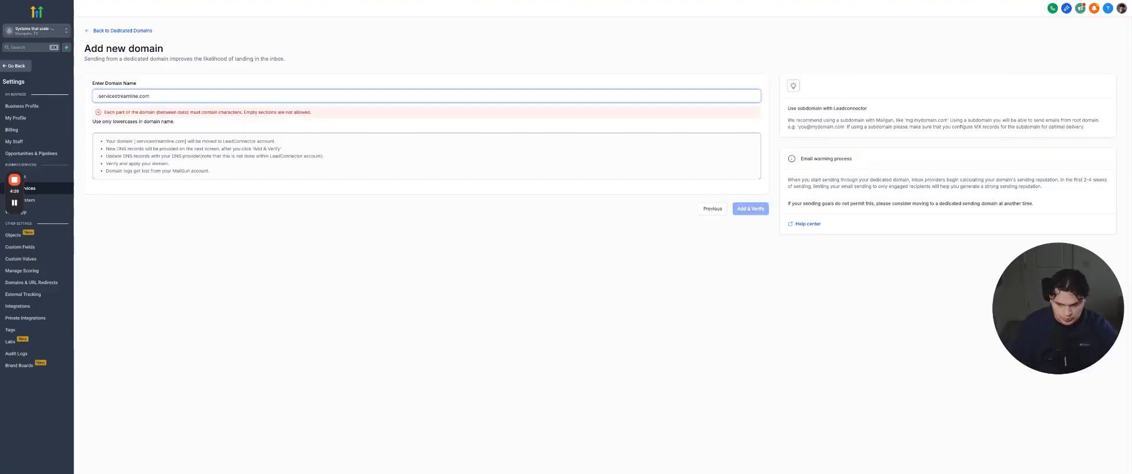
text(mail)
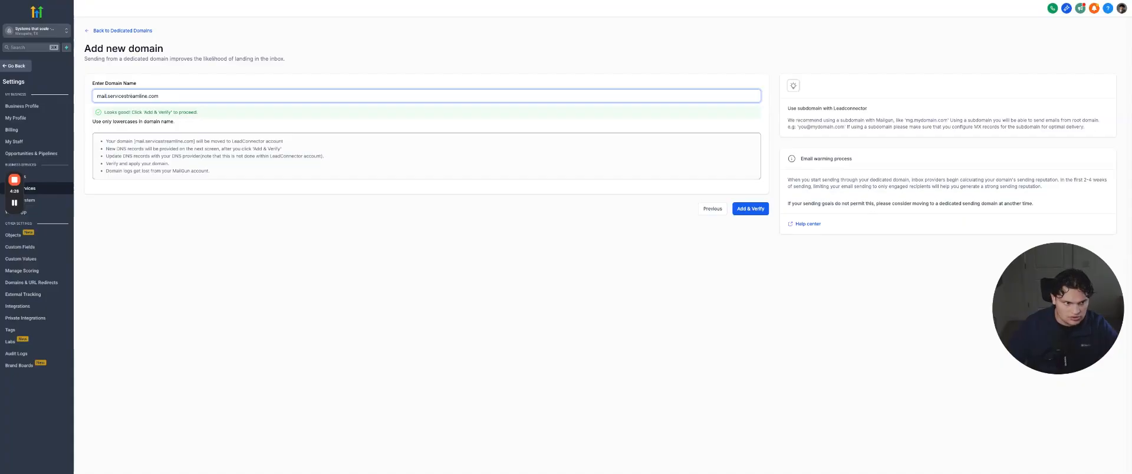
click(751, 207)
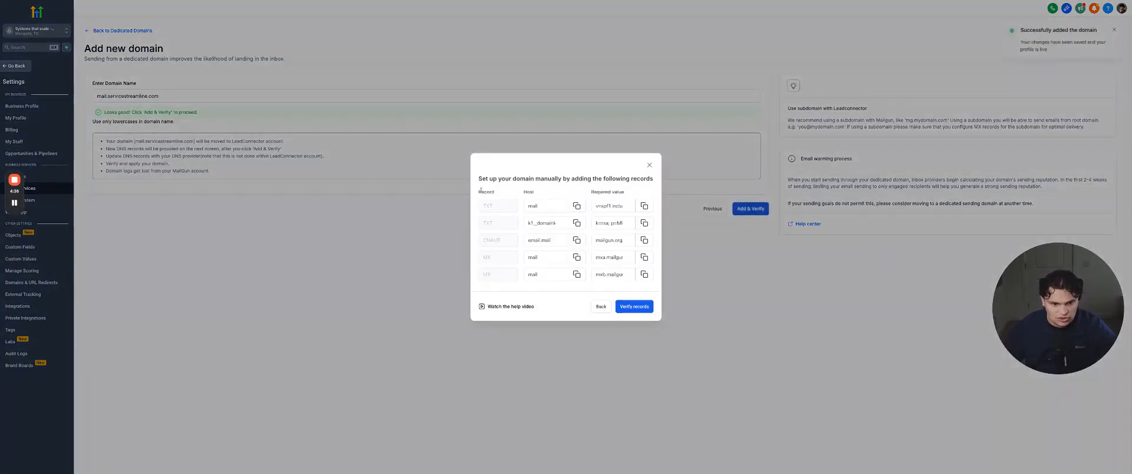
click(559, 223)
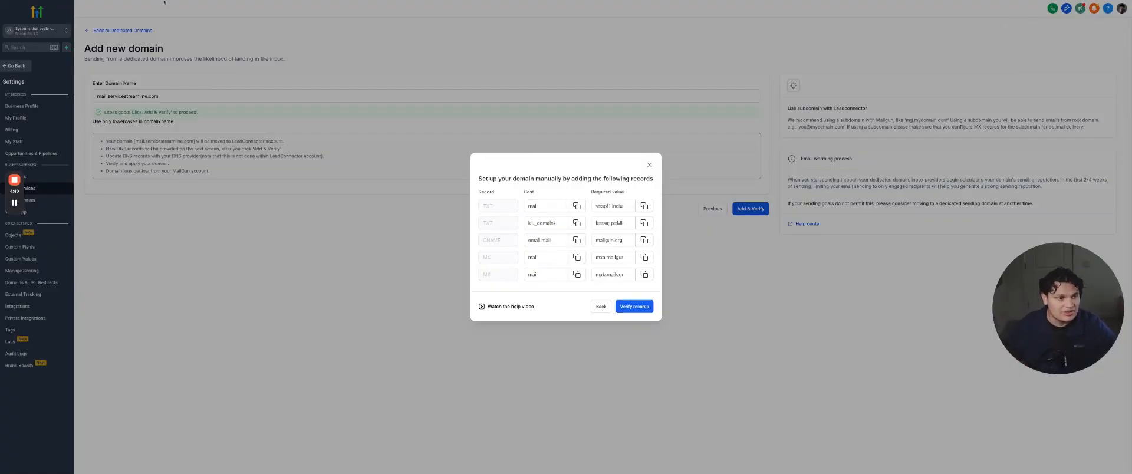
drag(498, 197, 593, 195)
click(503, 186)
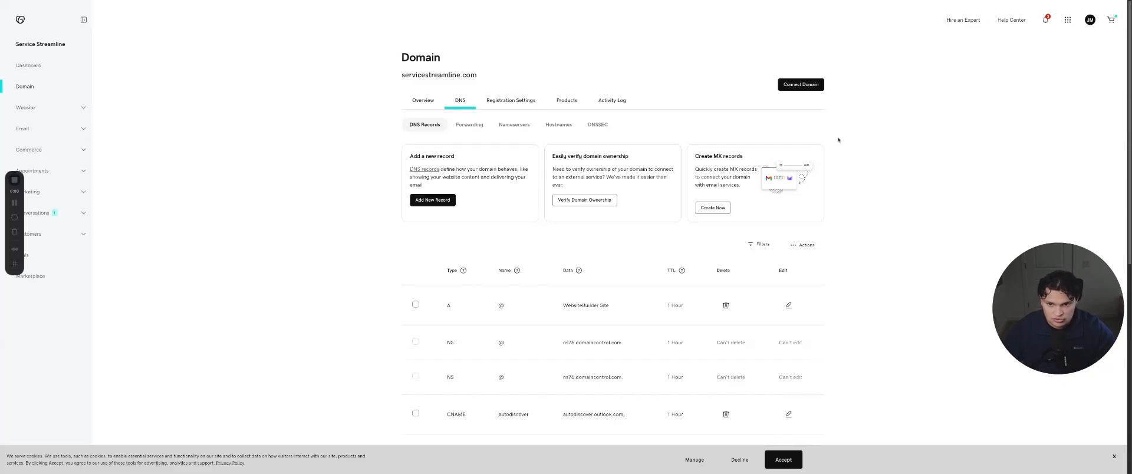
Switch to GoDaddy and save a TXT record for servicestreamline.com named mail, with the required SPF value copied from HighLevel
scroll(508, 210, down, 1)
click(445, 202)
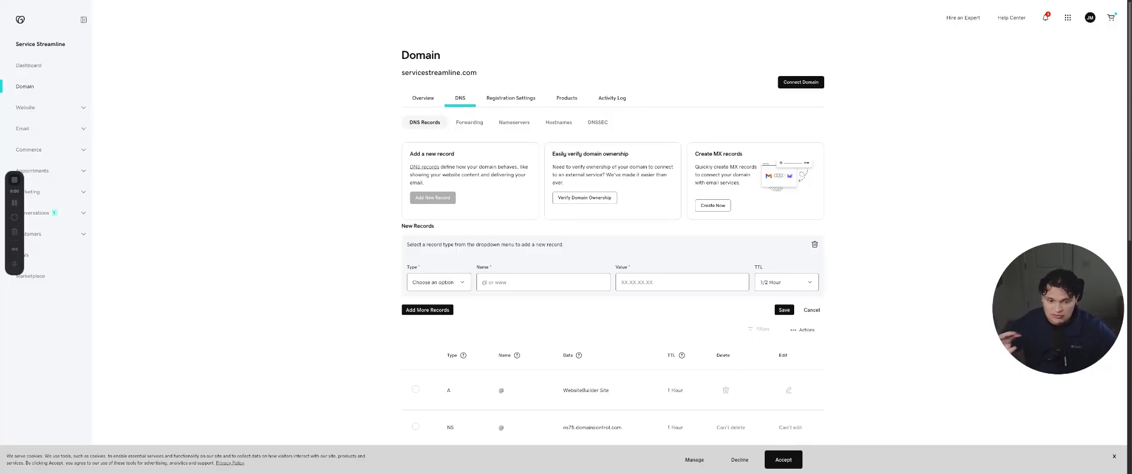
click(452, 284)
click(559, 285)
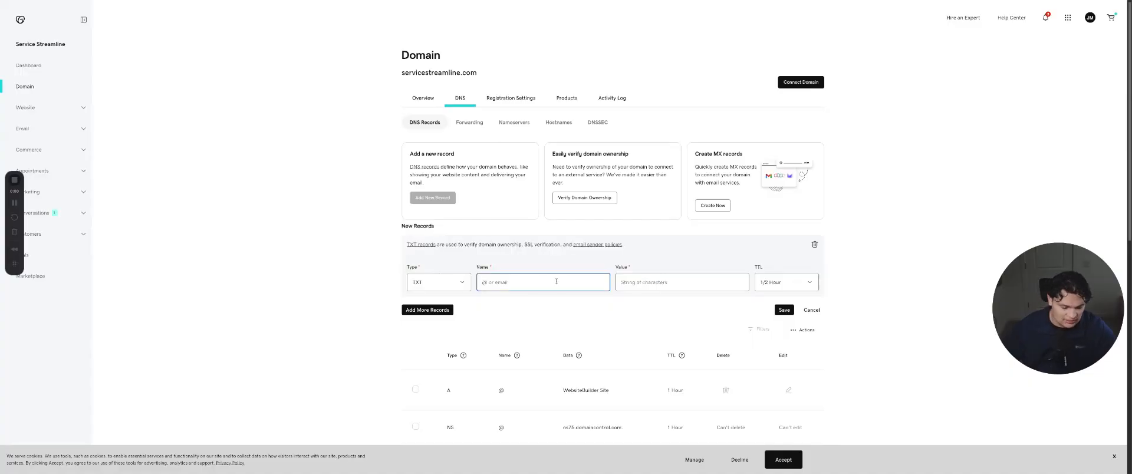
text(mail)
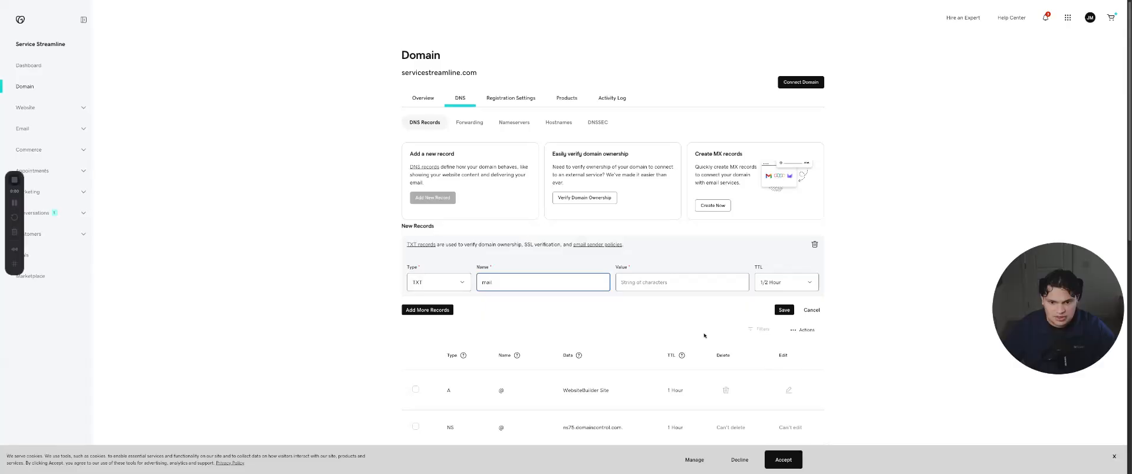
click(707, 282)
text(v=spf1 include:spf.leadconnectorhq.com include:mailgun.org ~all)
click(784, 310)
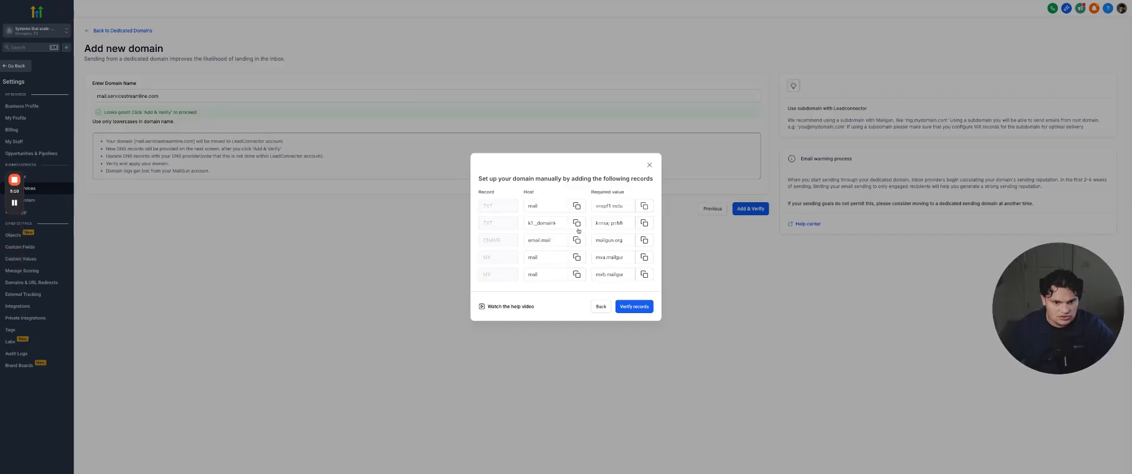
Add the second TXT record in GoDaddy with host k1._domainkey.mail and its required key value, both copied from HighLevel's record list
click(578, 225)
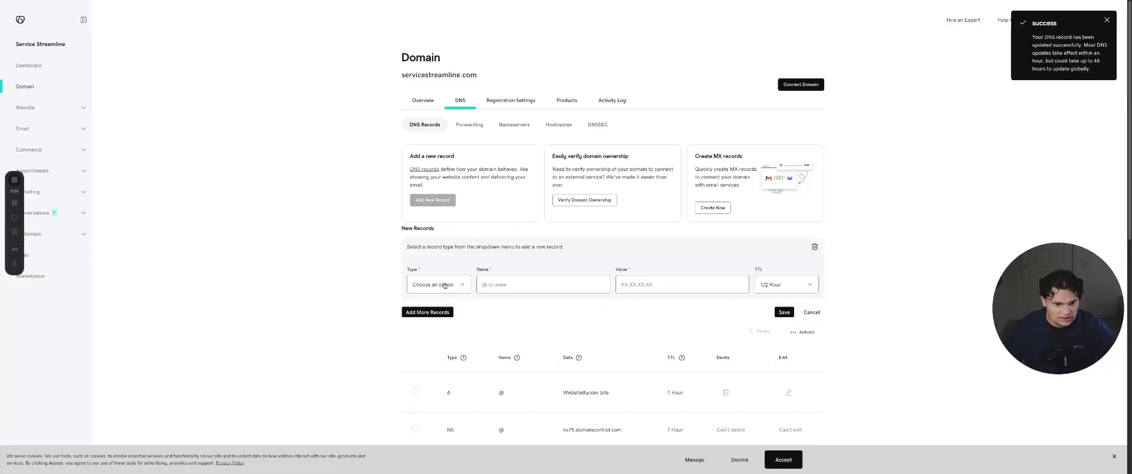
click(505, 284)
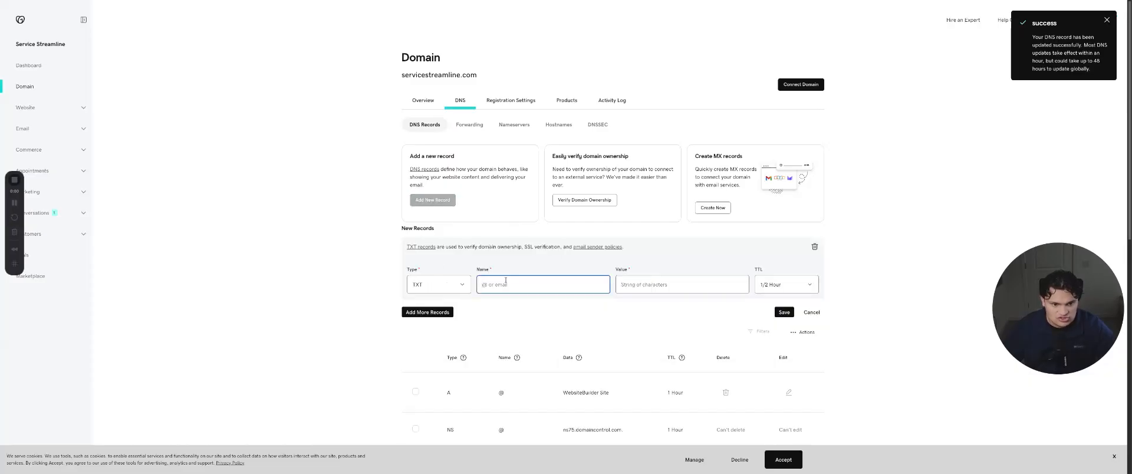
key(super+v)
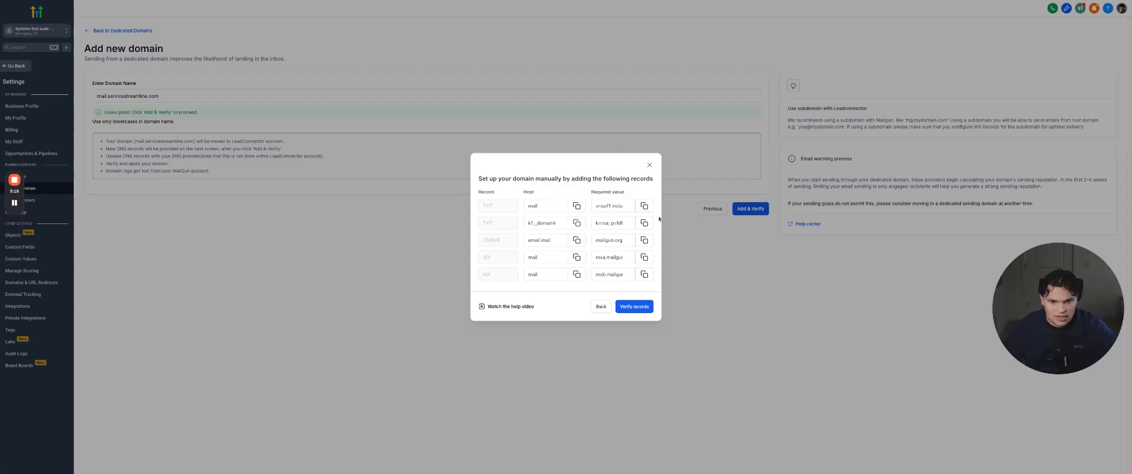
click(645, 224)
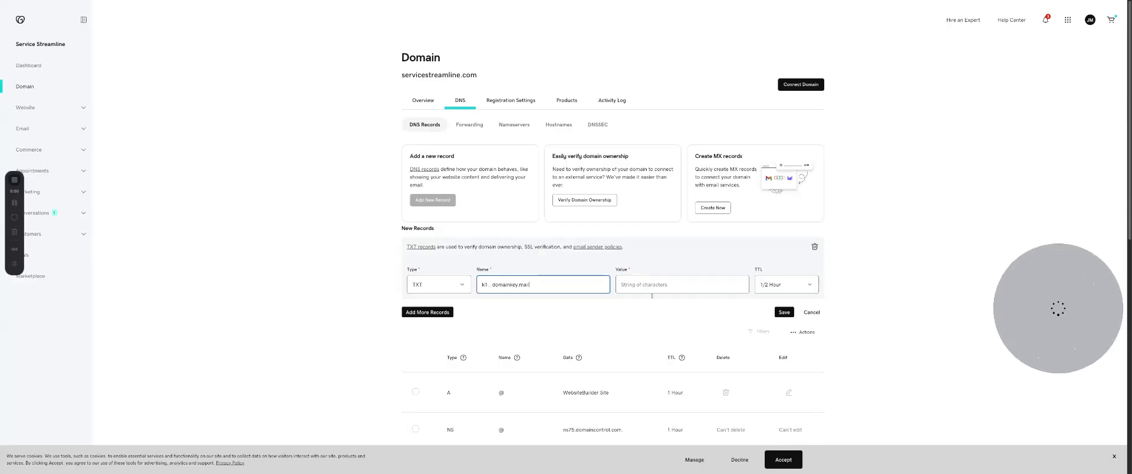
click(681, 284)
key(super+v)
click(780, 312)
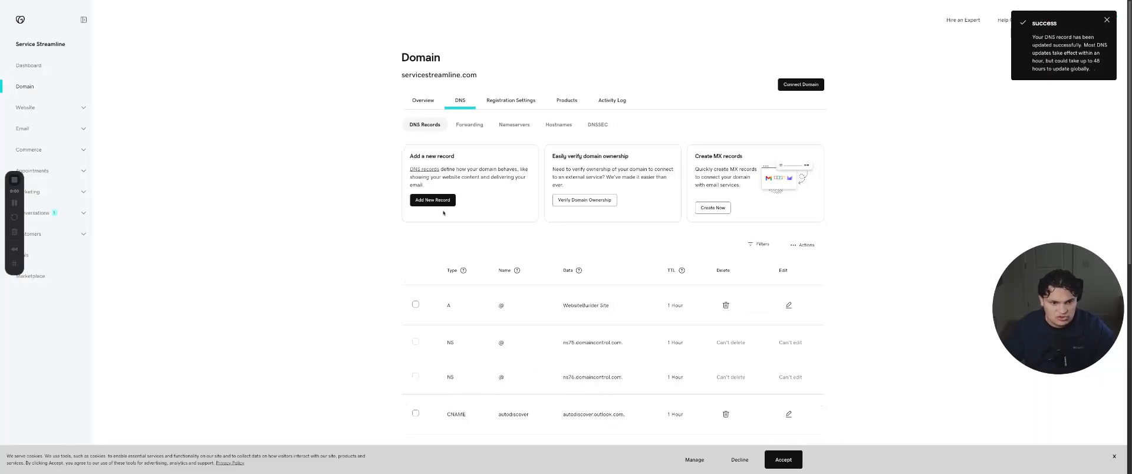
Create a CNAME record in GoDaddy named email.mail with the value mailgun.org, using the copied host and value, and save it
click(436, 200)
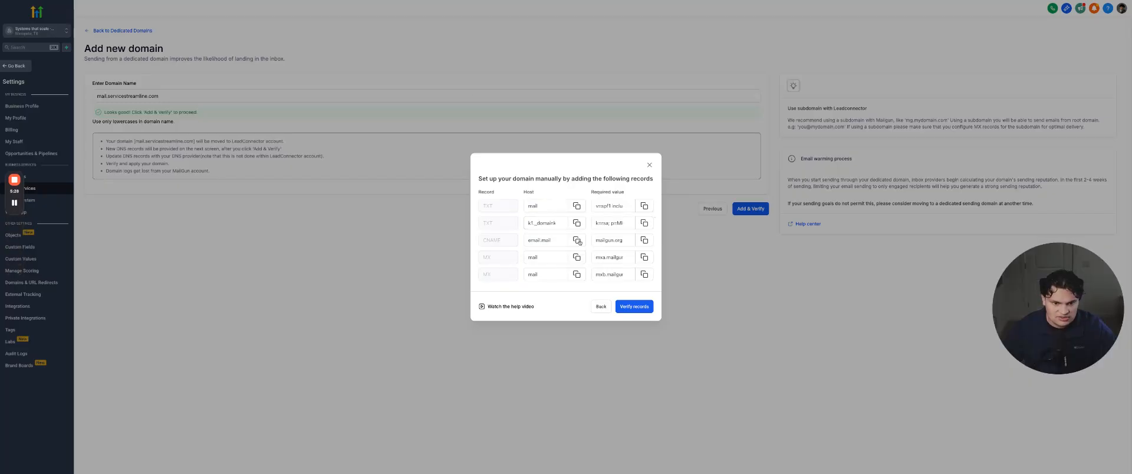
click(578, 241)
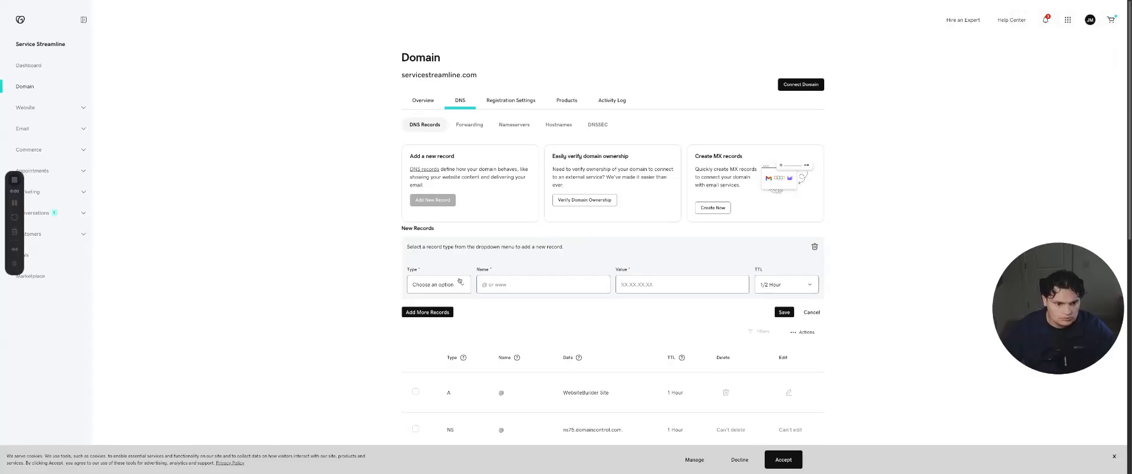
click(460, 281)
click(526, 283)
key(super+v)
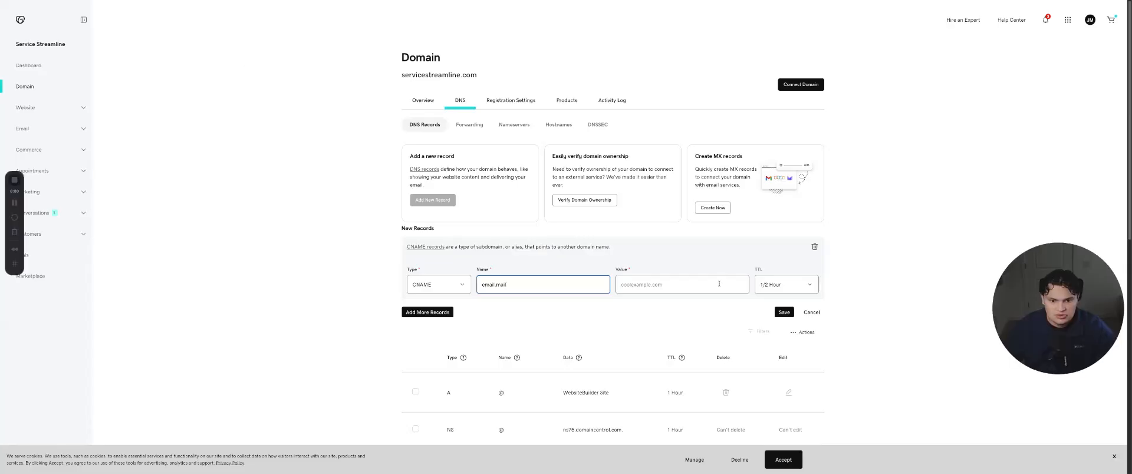
key(Tab)
key(super+v)
click(784, 311)
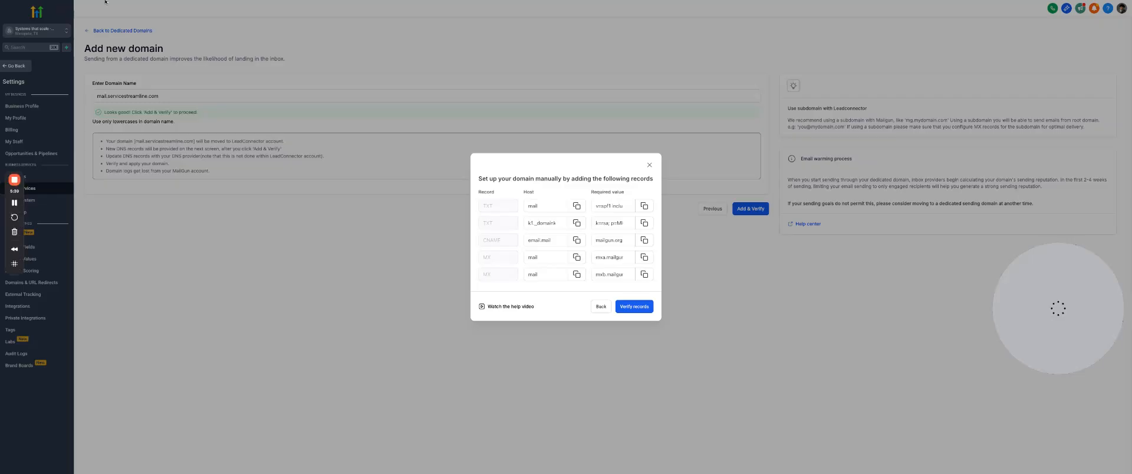
Create an MX record in GoDaddy named mail with the value mxa.mailgun.org and priority 1, and save it
click(577, 258)
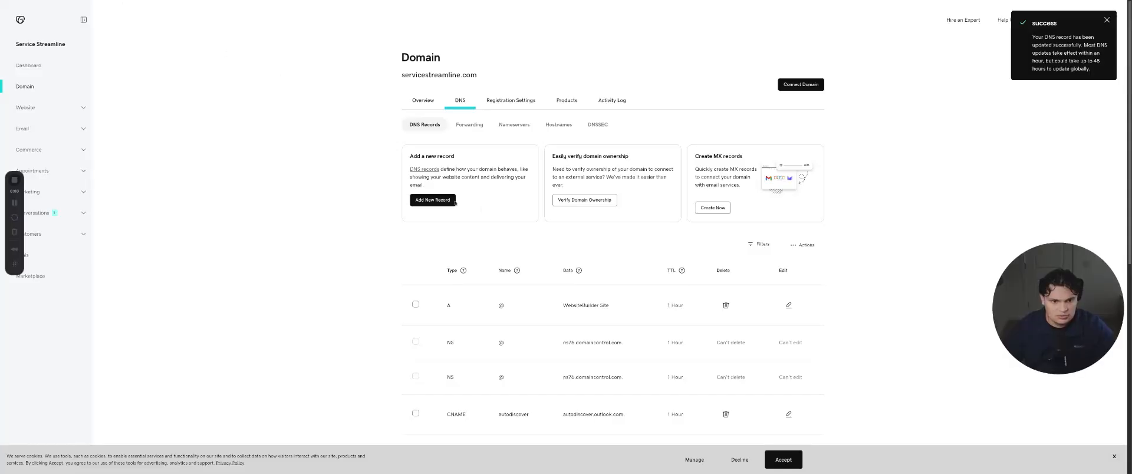
click(432, 200)
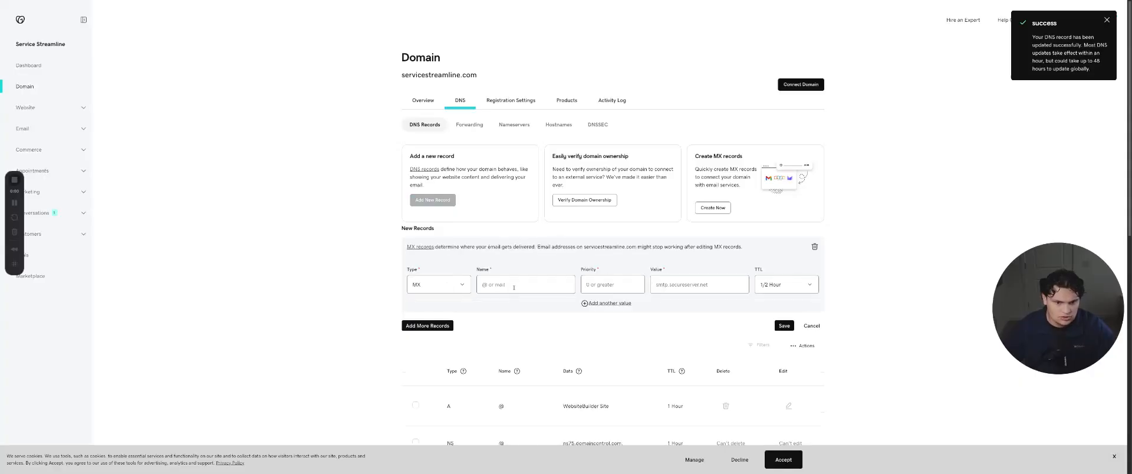
click(514, 285)
key(ctrl+v)
click(688, 286)
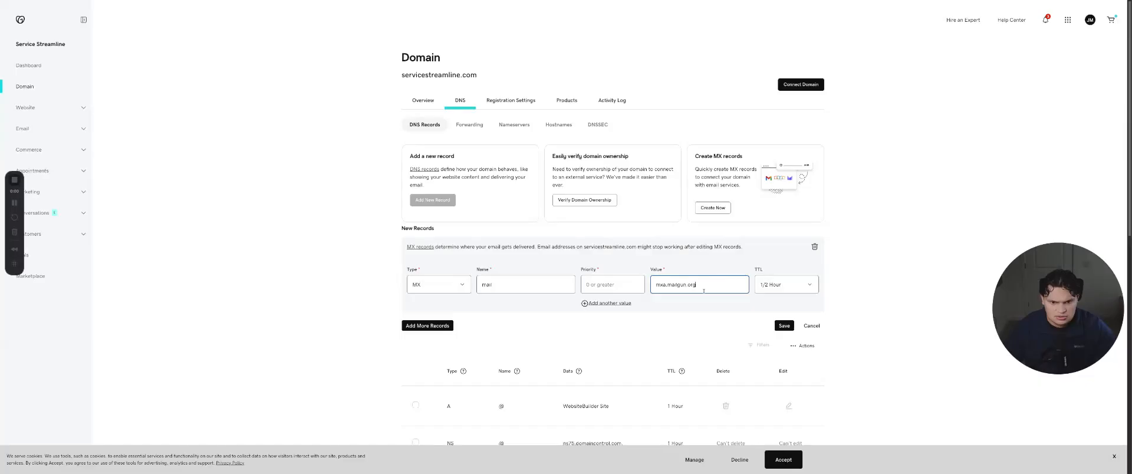
click(630, 286)
text(1)
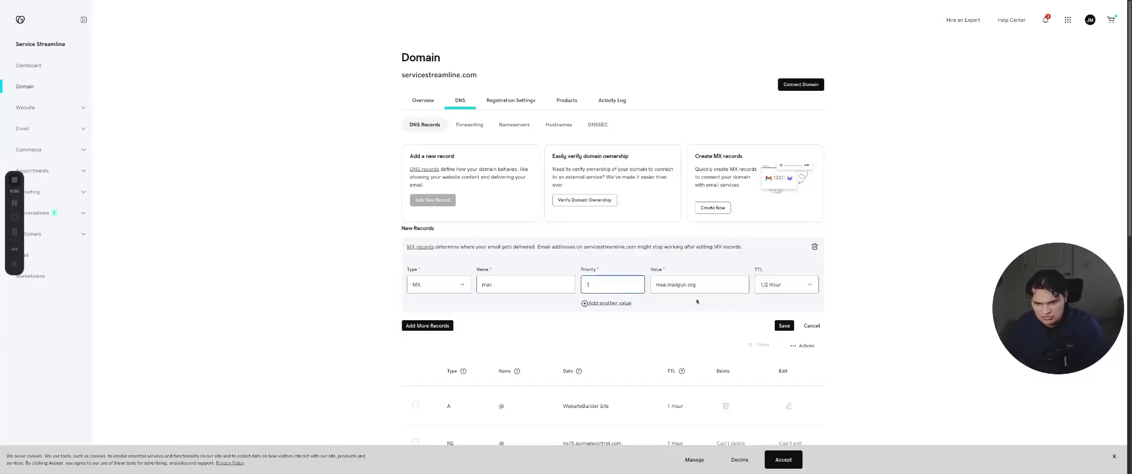
click(785, 323)
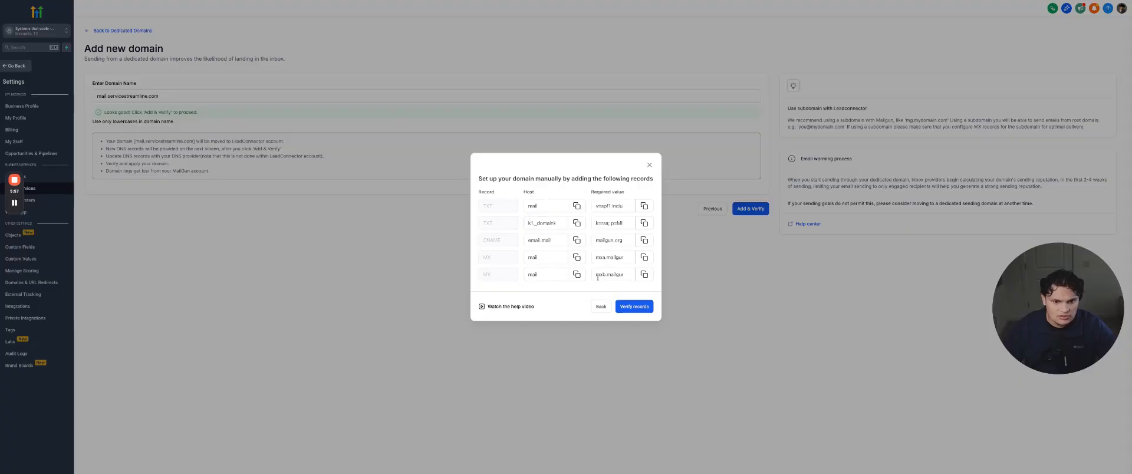
Create a second MX record named mail with the copied value mxb.mailgun.org and priority 1, and save it
click(643, 274)
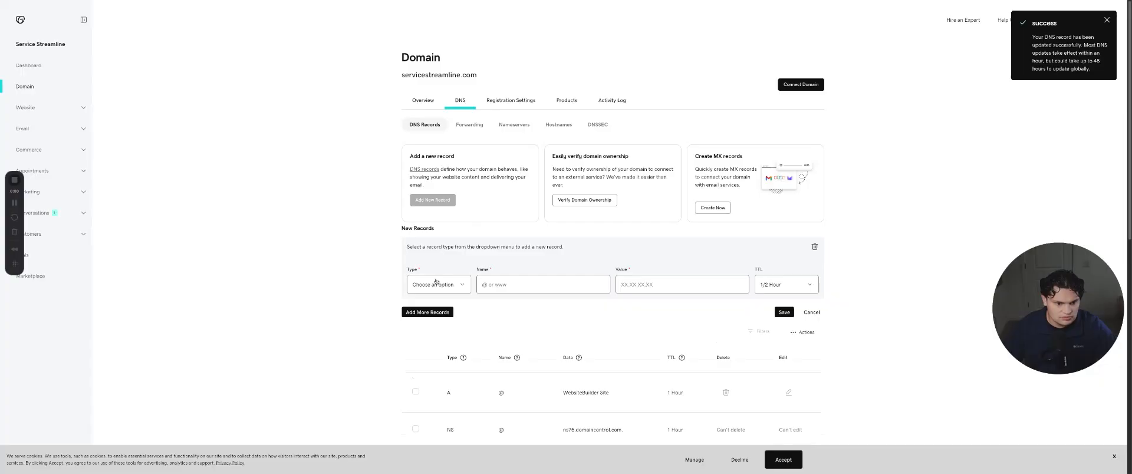
click(436, 282)
click(684, 283)
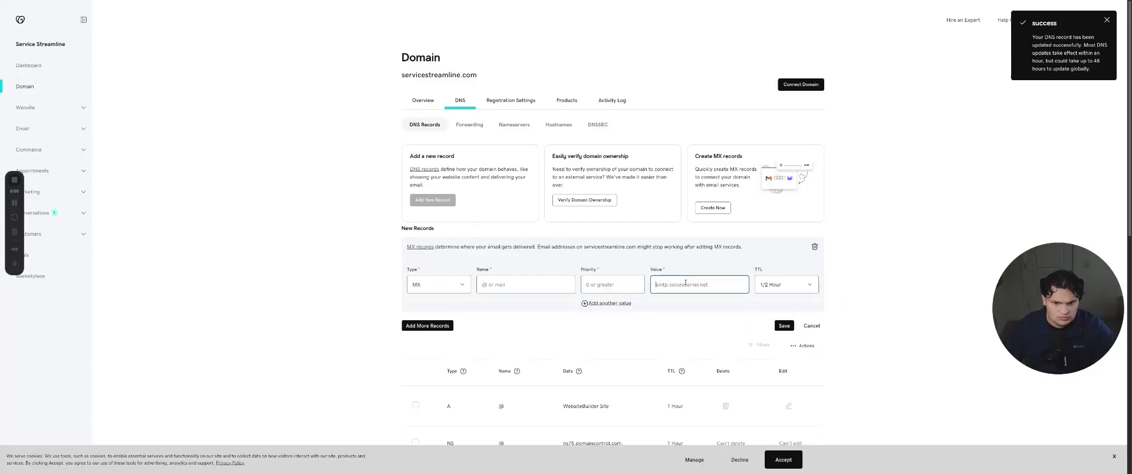
key(ctrl+v)
click(628, 282)
text(1)
click(524, 291)
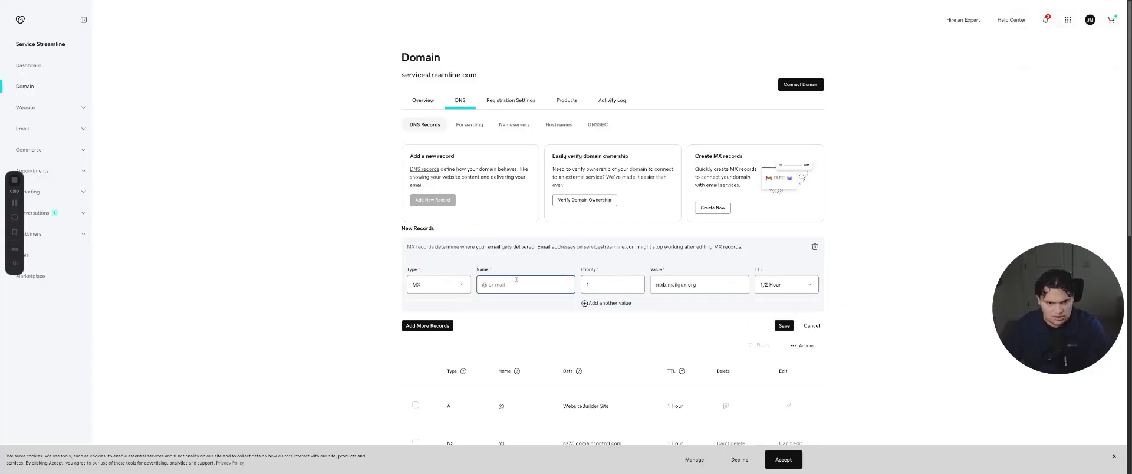
text(mail)
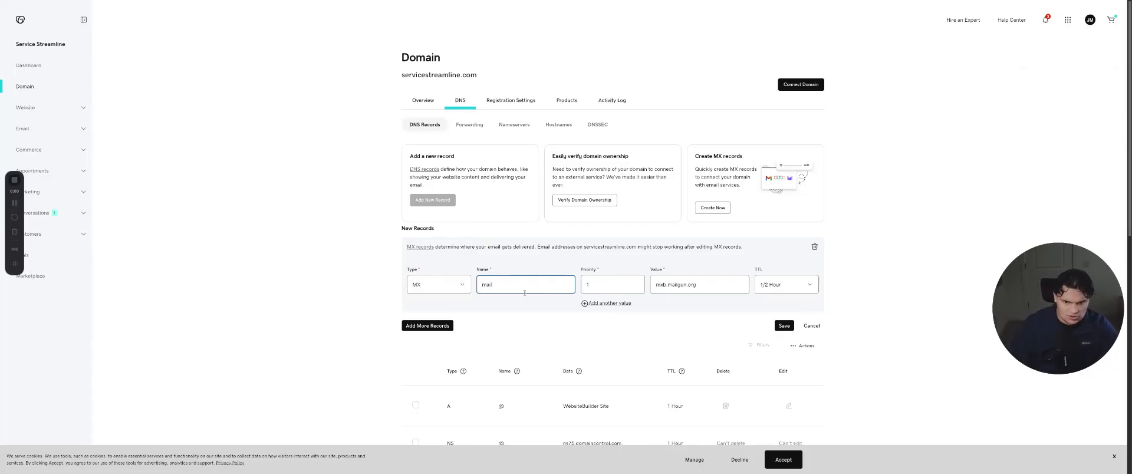
click(784, 325)
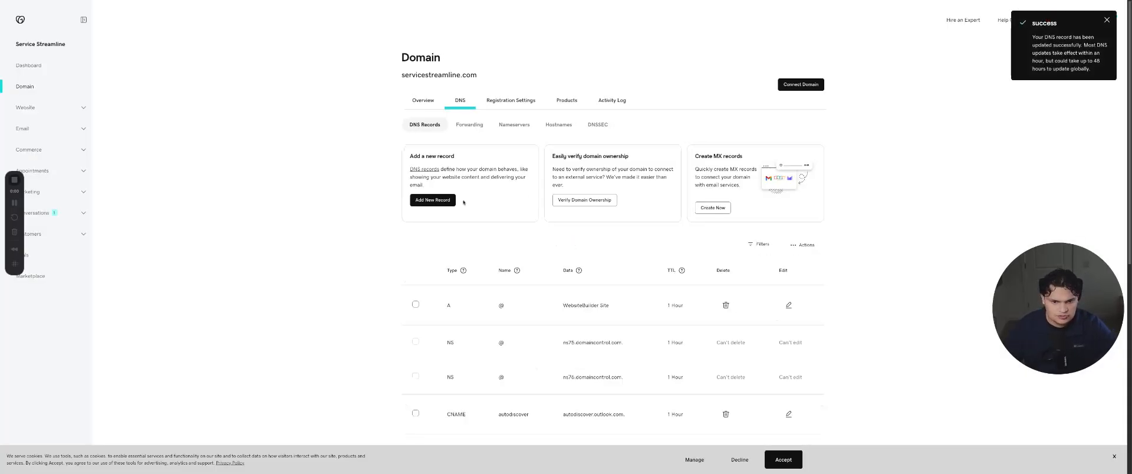
Return to HighLevel and run the verification of the DNS records for mail.servicestreamline.com
click(215, 1)
click(638, 307)
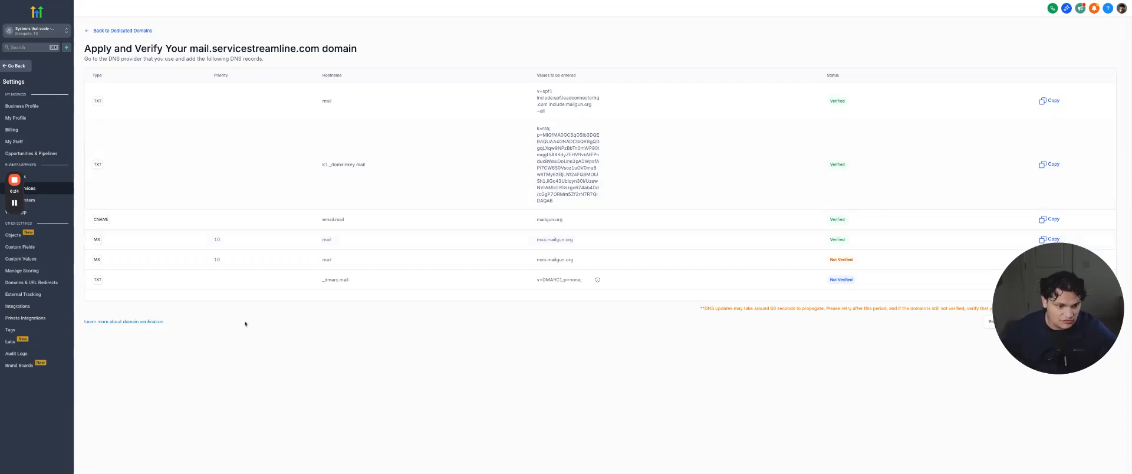
Create a TXT record in GoDaddy named _dmarc.mail with the value v=DMARC1;p=none; using the copied host and value, and save it
triple_click(345, 279)
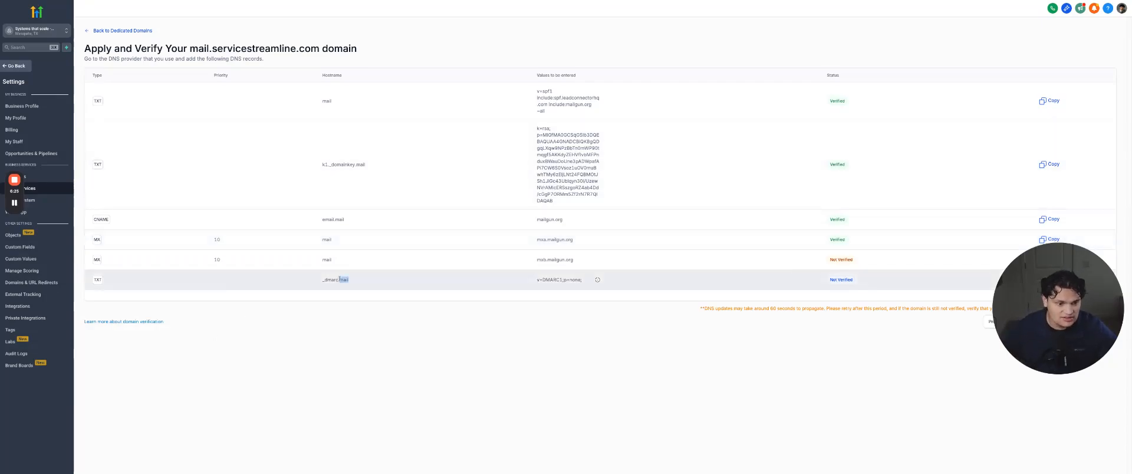
click(229, 2)
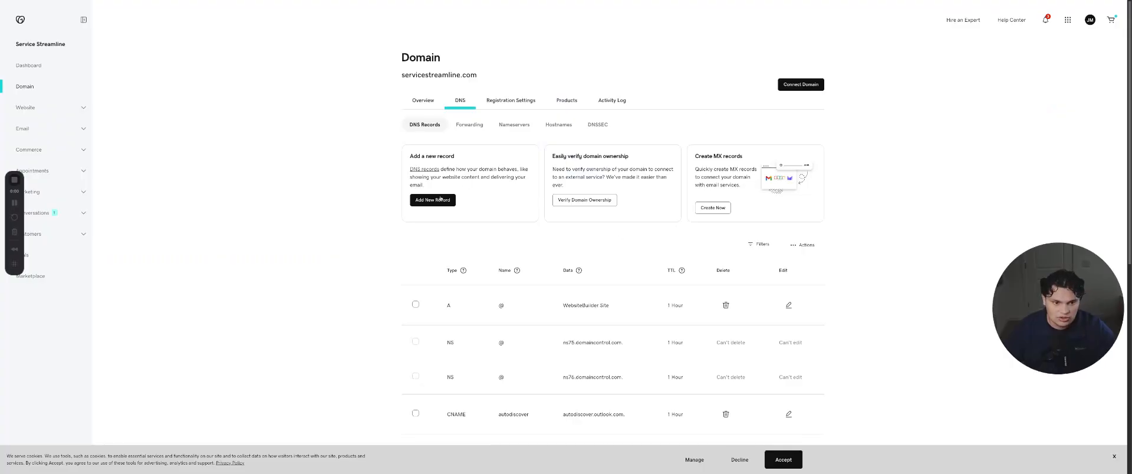
click(443, 199)
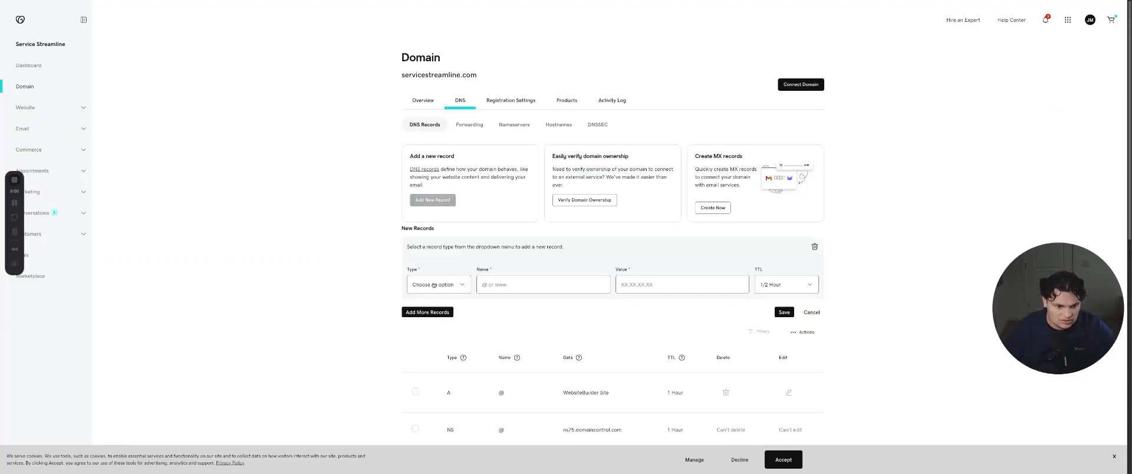
click(528, 284)
key(ctrl+v)
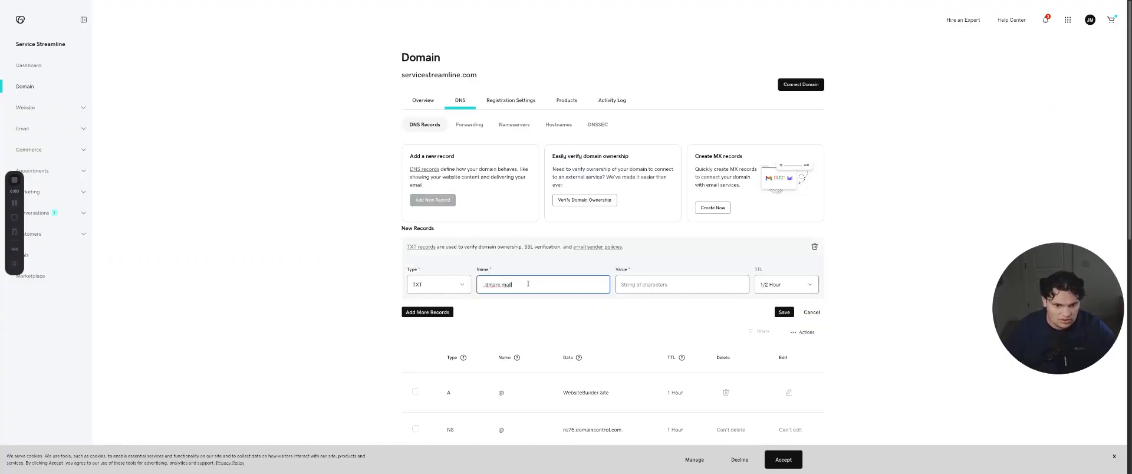
click(681, 290)
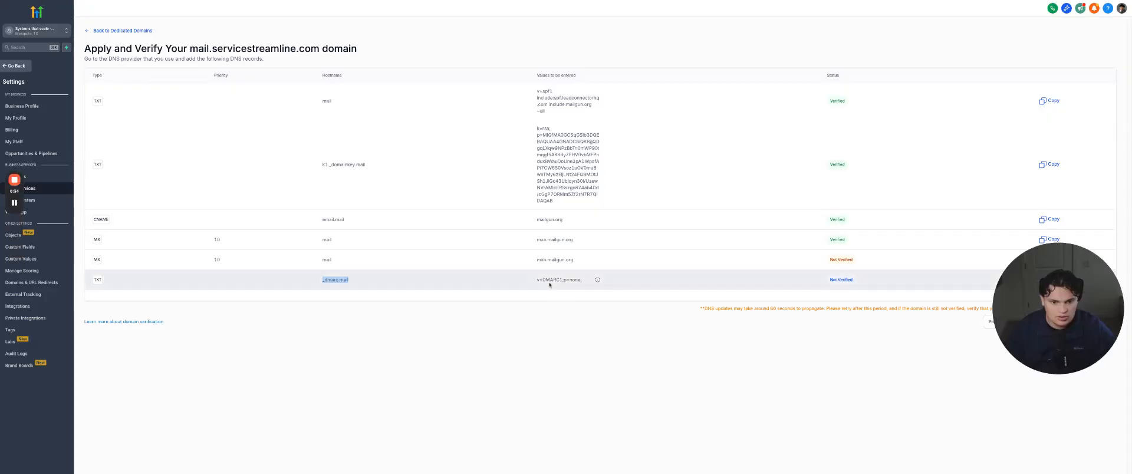
drag(537, 280, 581, 279)
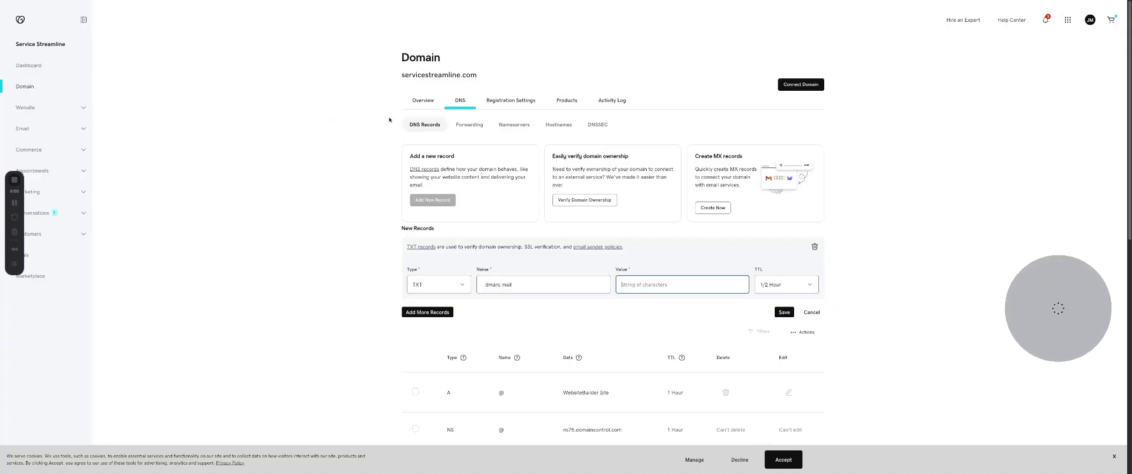
key(ctrl+v)
click(783, 312)
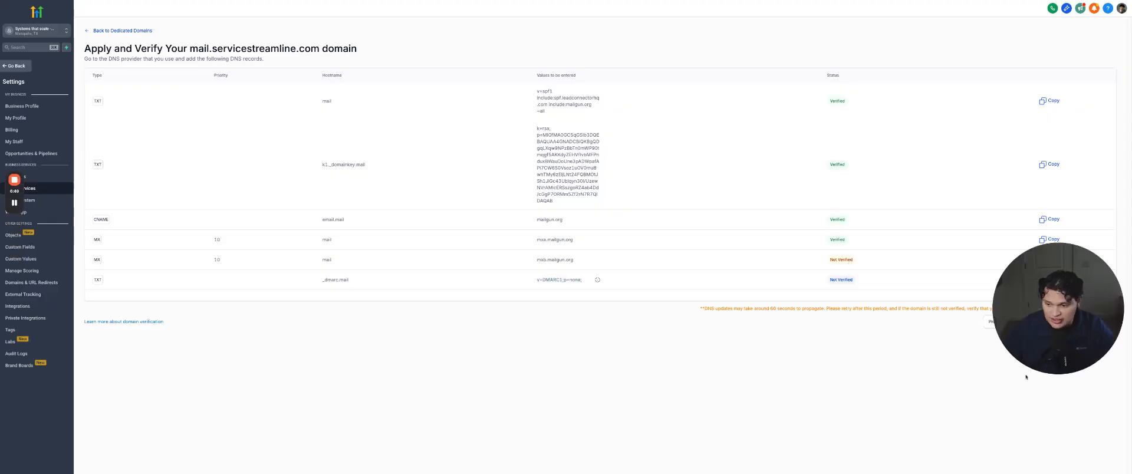
Return to HighLevel, verify mail.servicestreamline.com, and reopen its DNS records to run the verification once more
click(1097, 322)
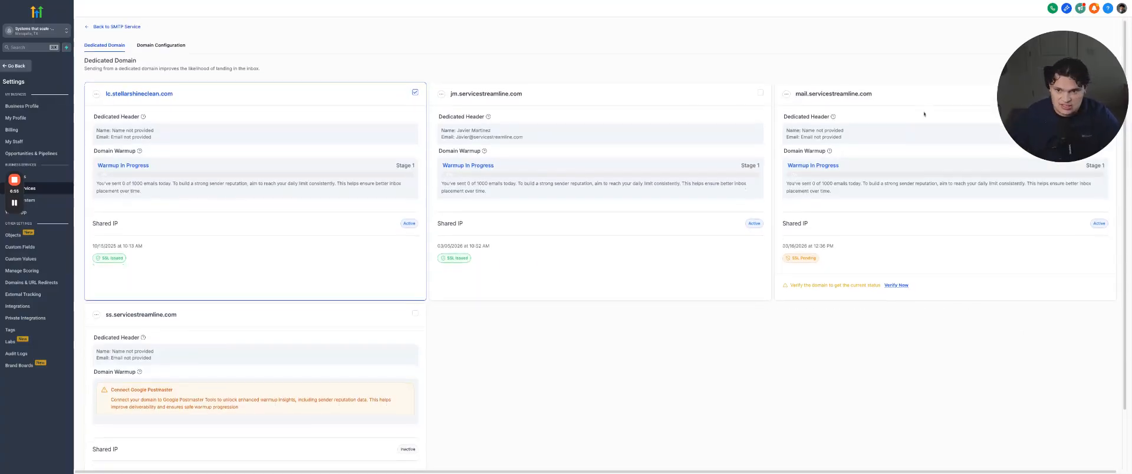
drag(793, 98, 872, 97)
click(896, 289)
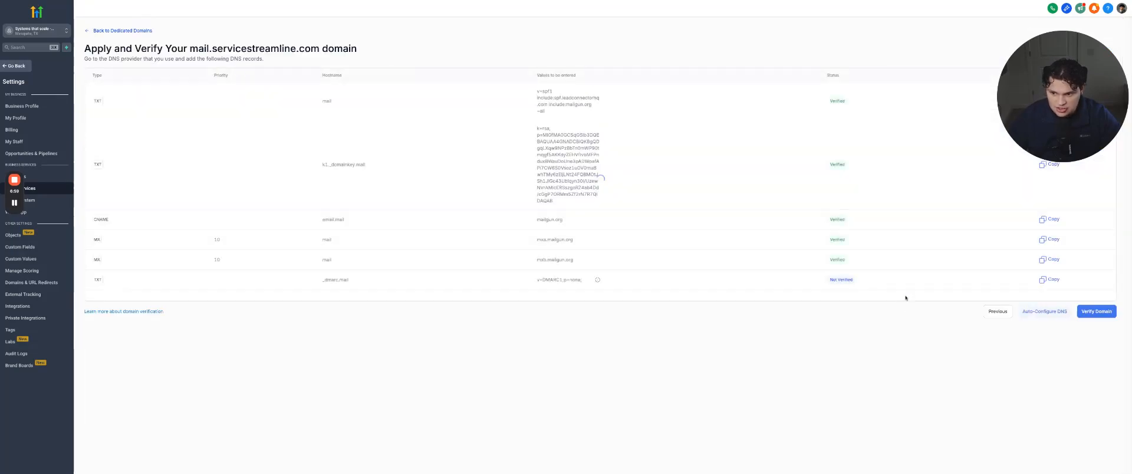
click(1094, 312)
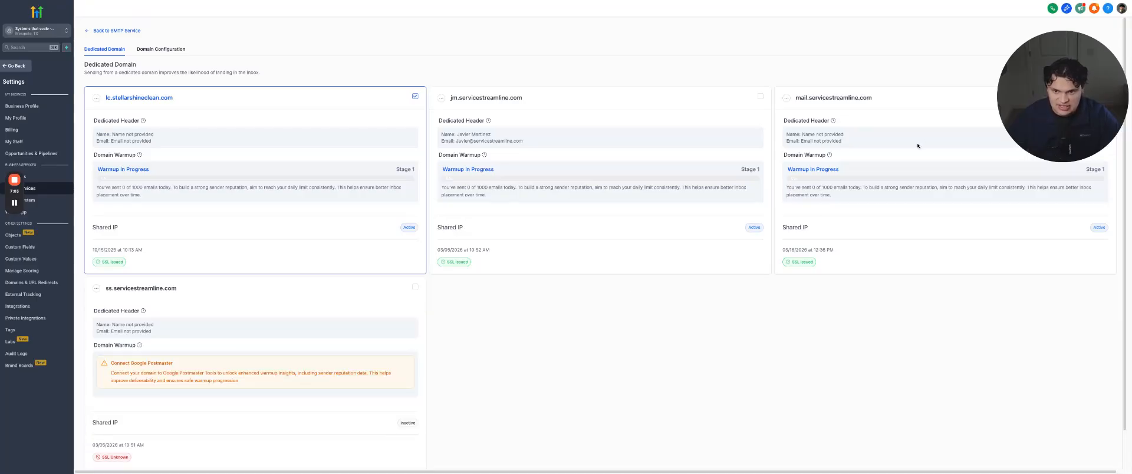
drag(780, 167, 881, 177)
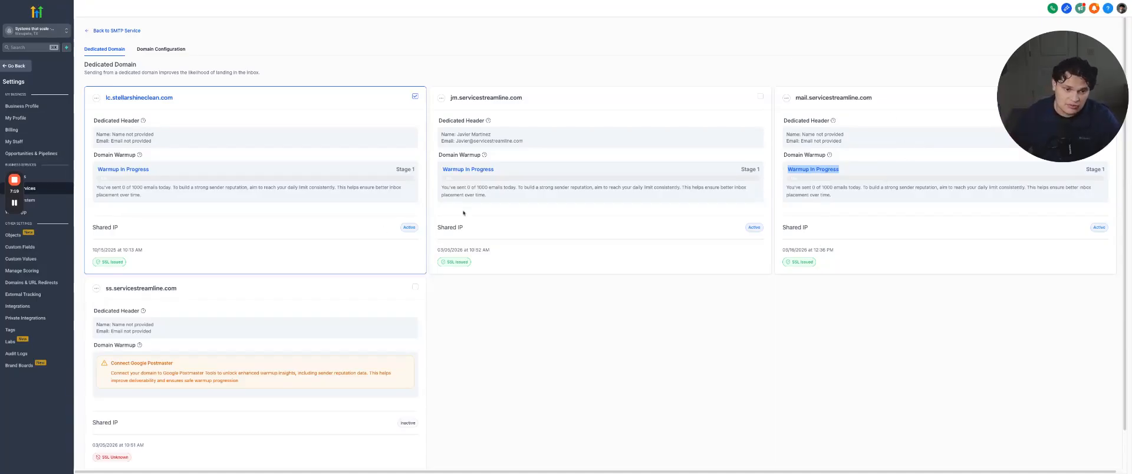
Open the dedicated header settings for mail.servicestreamline.com
drag(458, 135, 491, 135)
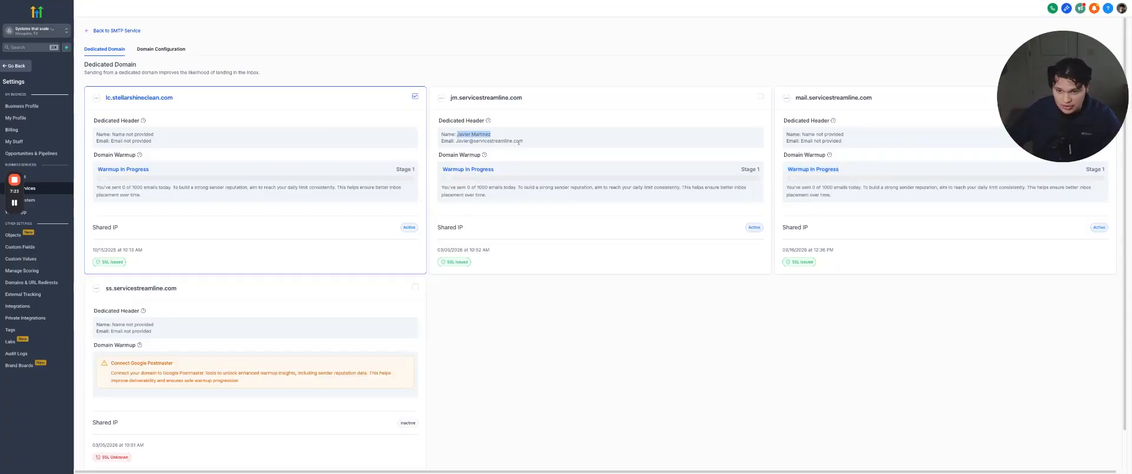
click(786, 97)
click(782, 63)
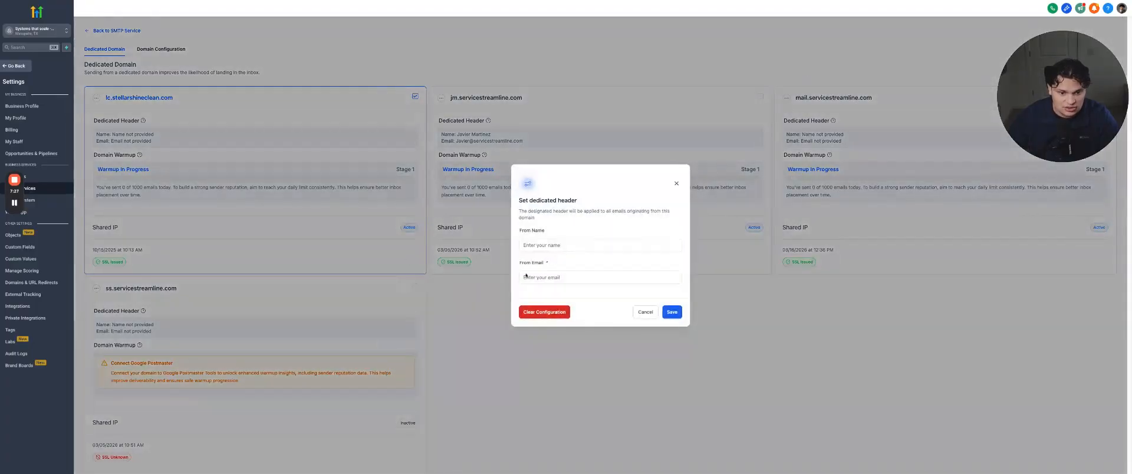
click(562, 244)
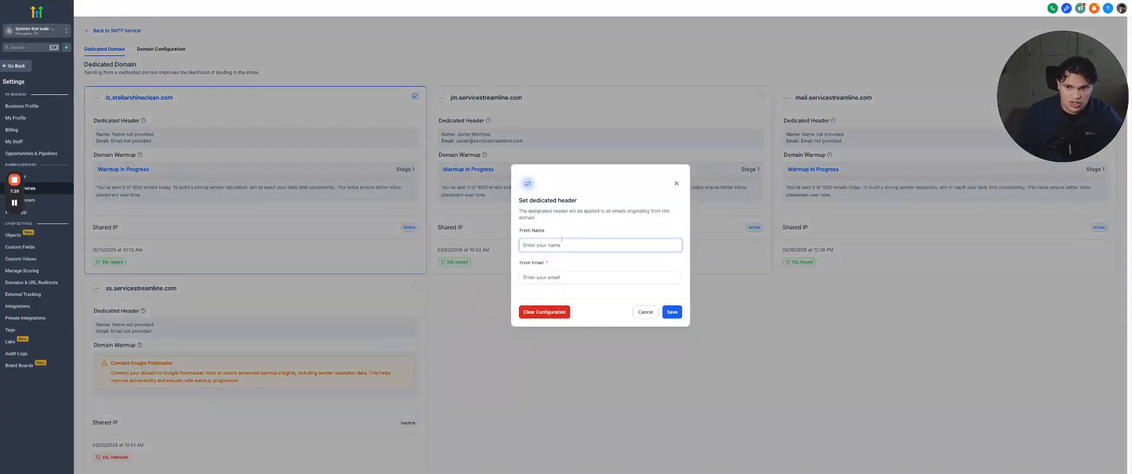
text(M)
key(BackSpace)
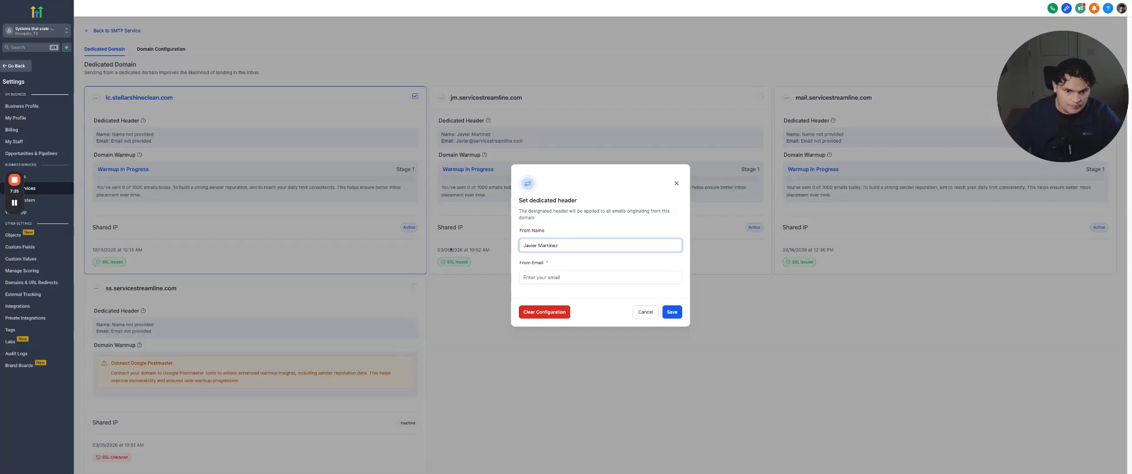
click(535, 278)
text(Javier)
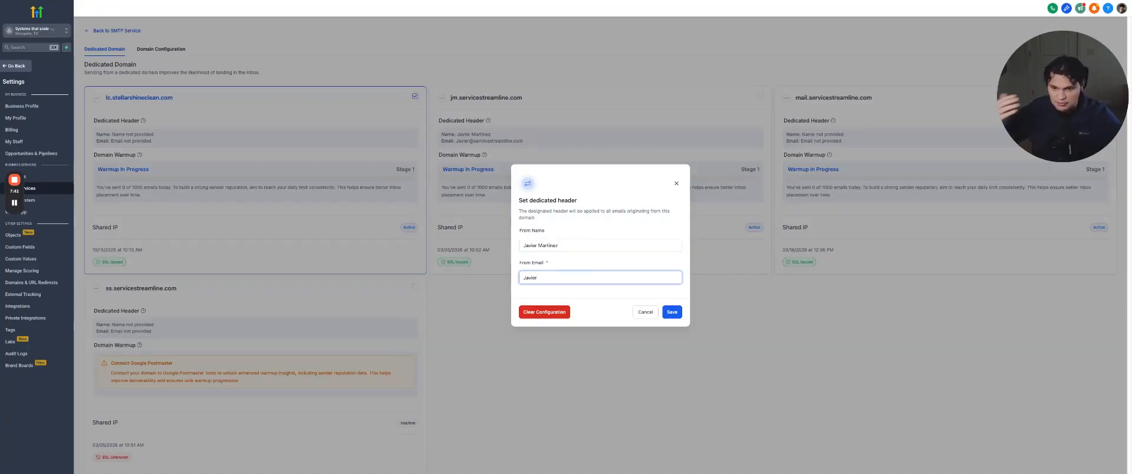
key(shift+Tab)
key(BackSpace)
triple_click(560, 286)
double_click(557, 279)
key(BackSpace)
Set the dedicated header for mail.servicestreamline.com with the sender's full name and from email address, and save it
click(556, 247)
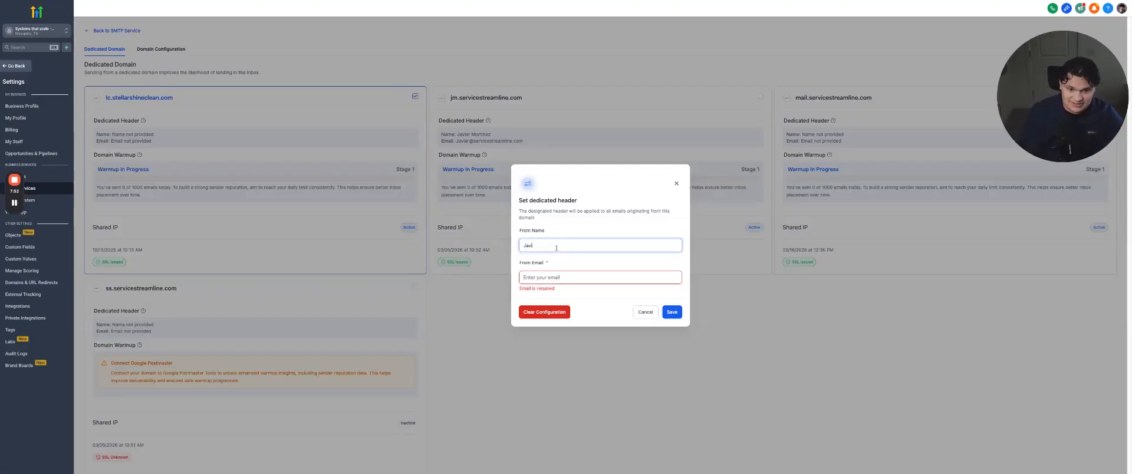
click(549, 277)
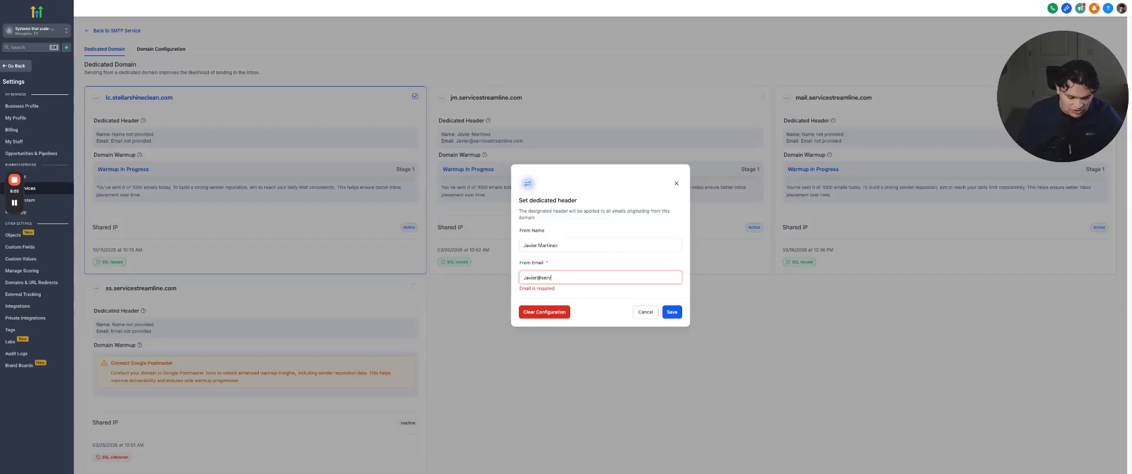
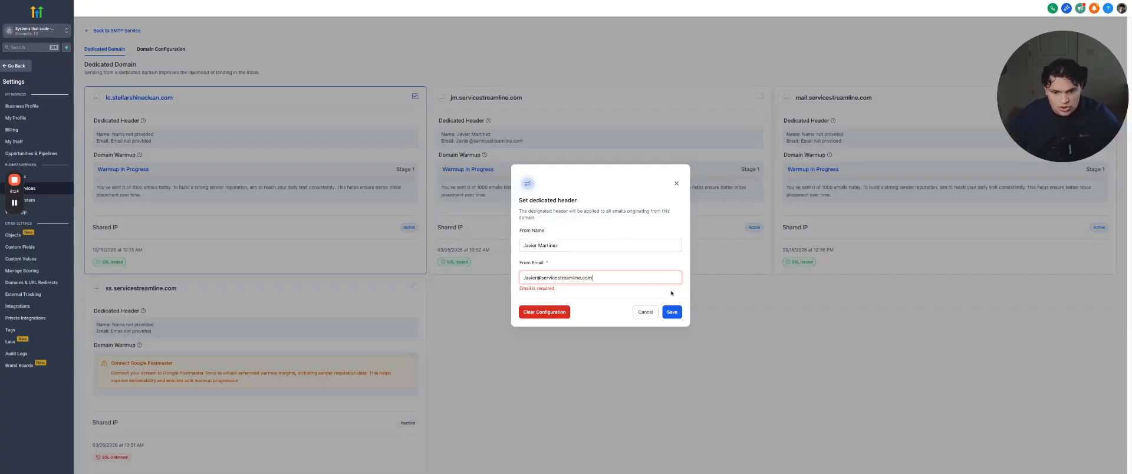
click(672, 311)
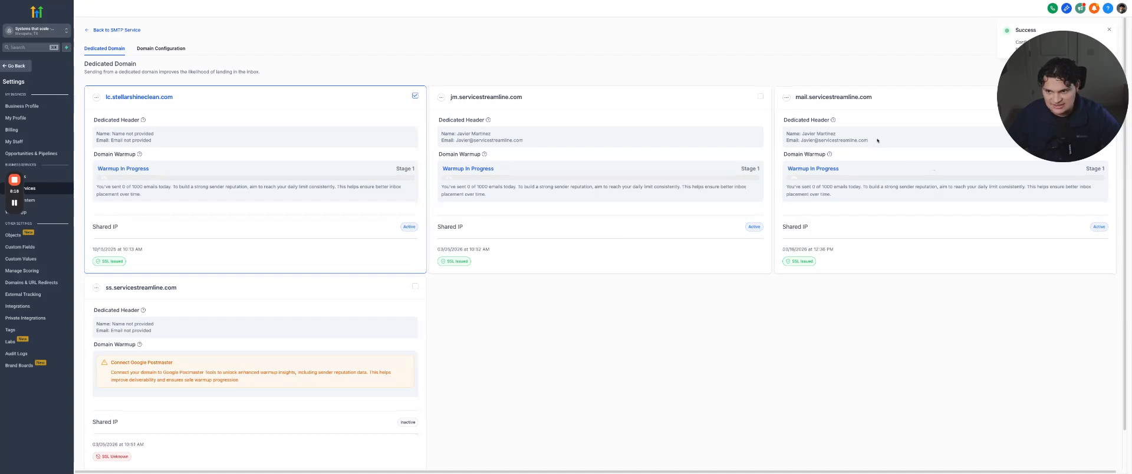
Review the sender name and email in the dedicated header of mail.servicestreamline.com
double_click(1036, 29)
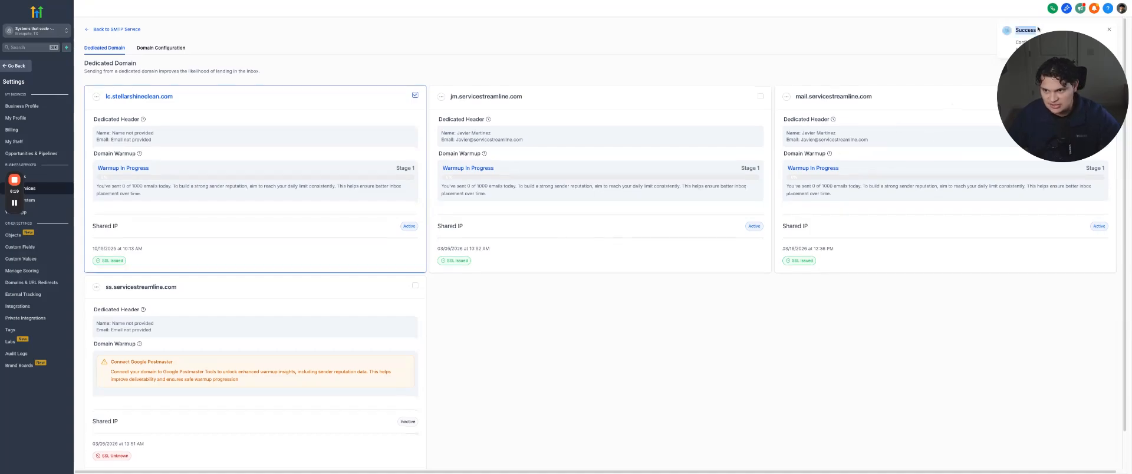
triple_click(883, 139)
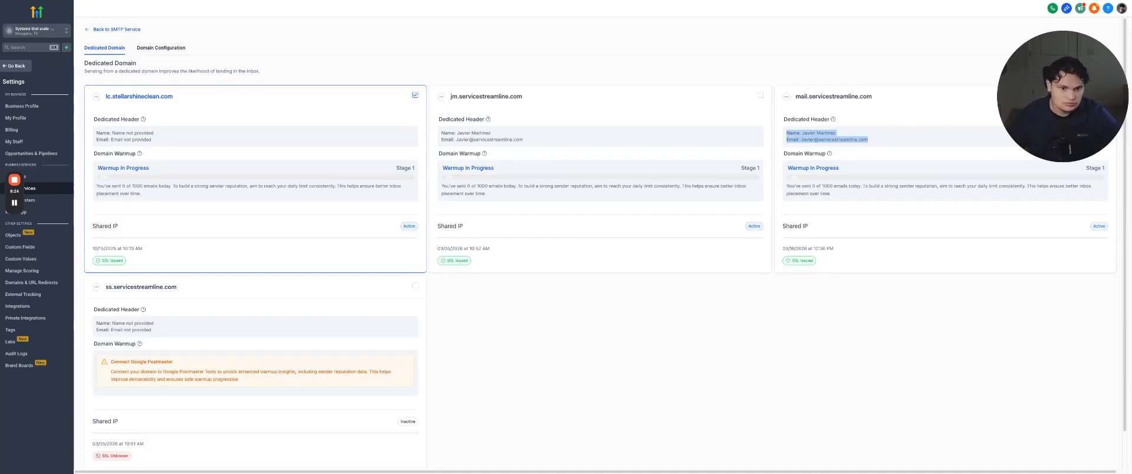
click(829, 346)
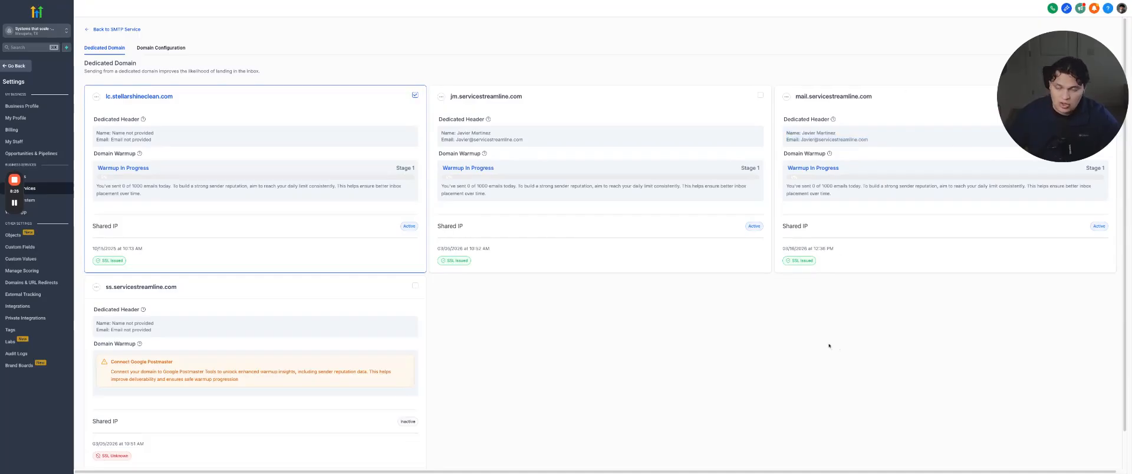
drag(837, 133, 799, 131)
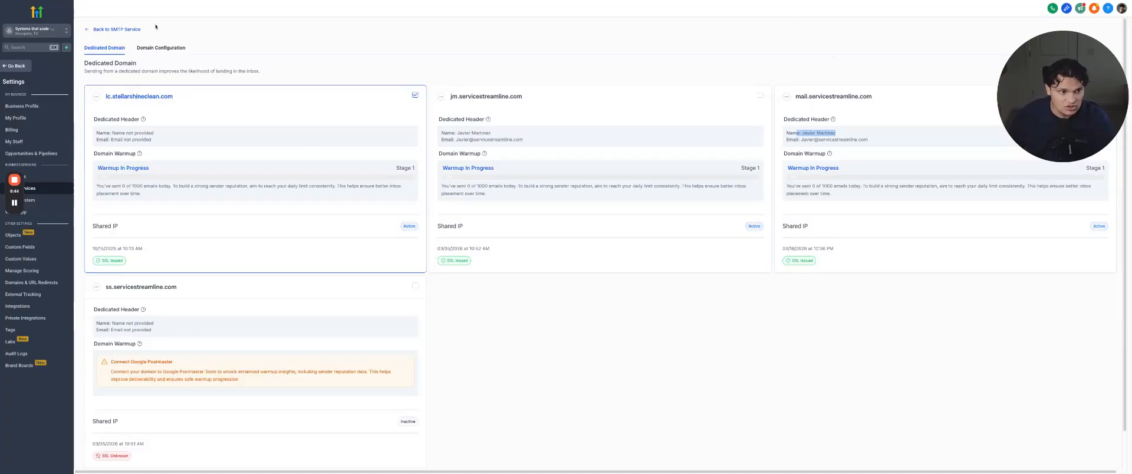
Open the domain configuration and assign lc.stellarshineclean.com as the workflow domain
click(161, 48)
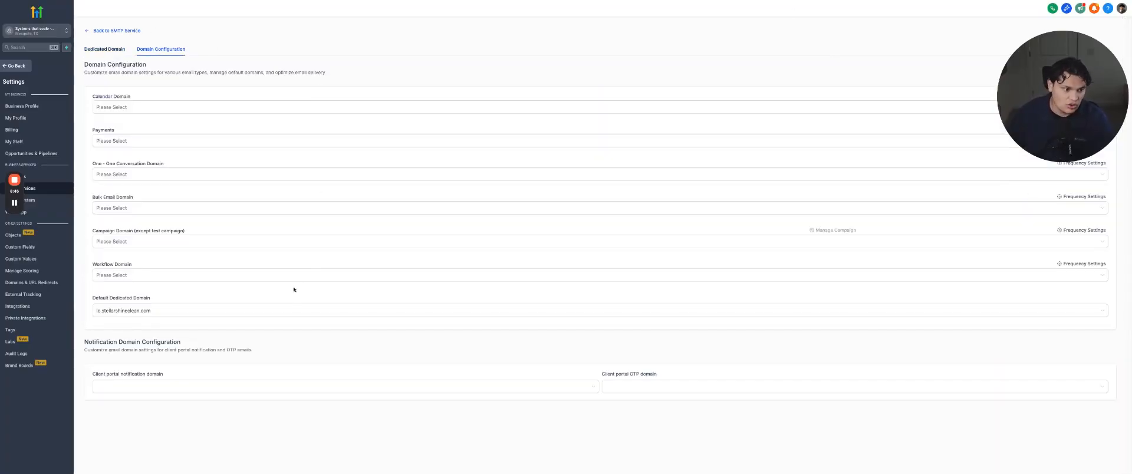
click(182, 274)
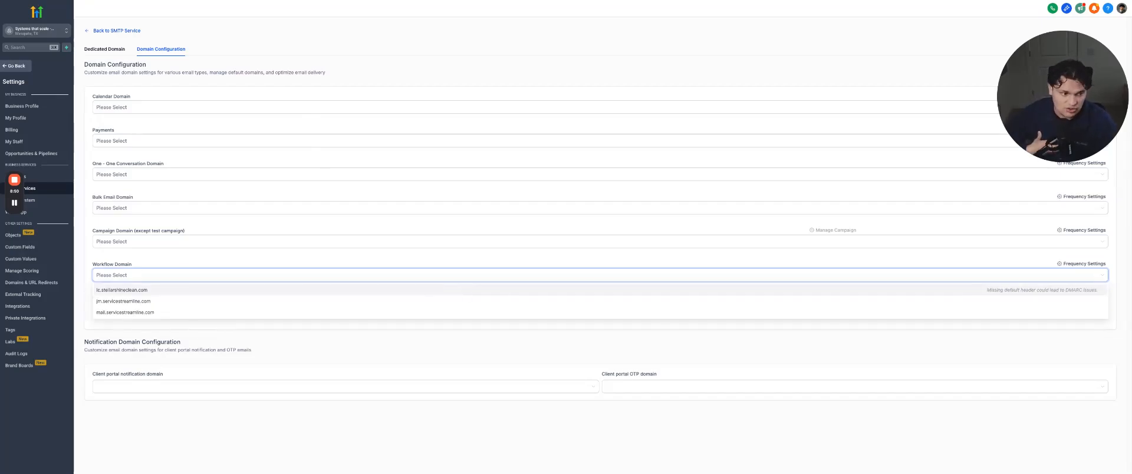
click(308, 209)
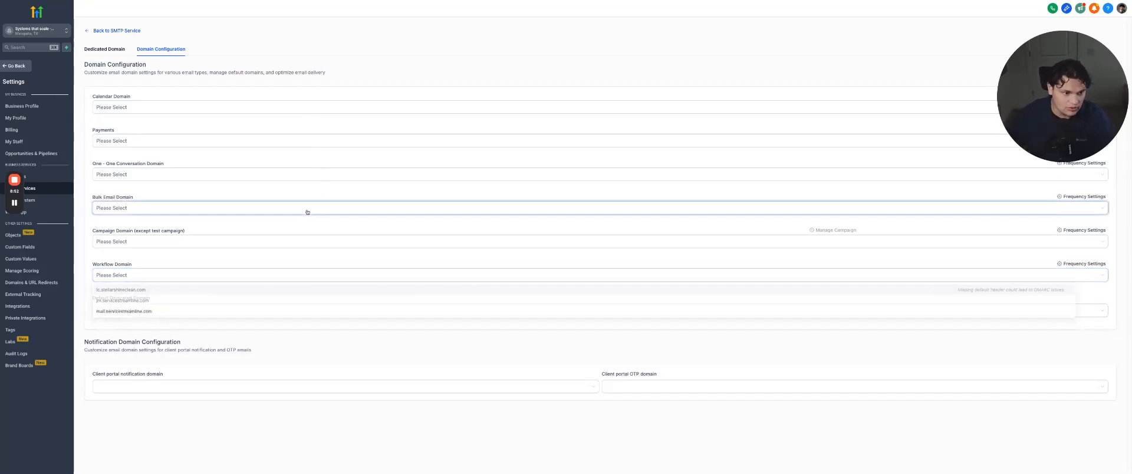
click(313, 273)
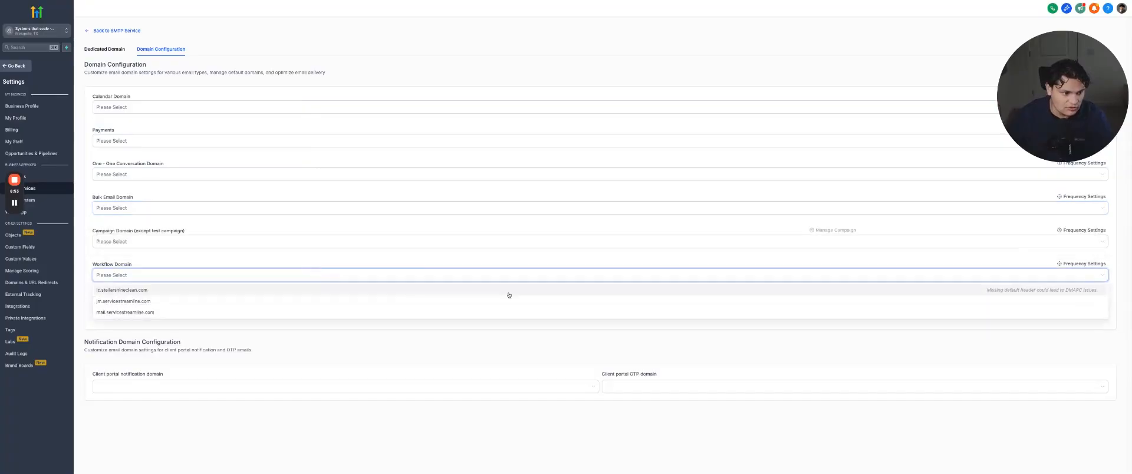
click(263, 291)
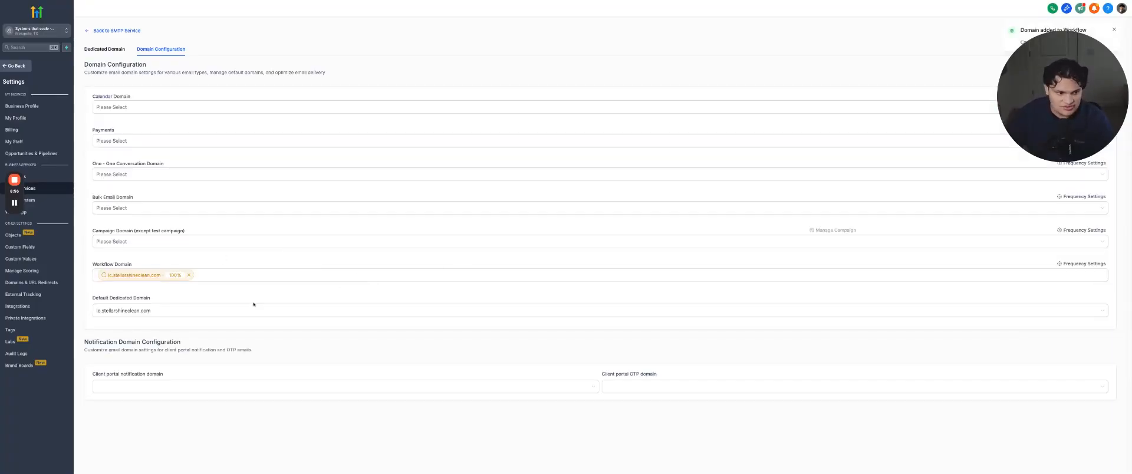
Add jm.servicestreamline.com as a further workflow domain alongside lc.stellarshineclean.com
click(253, 277)
click(277, 290)
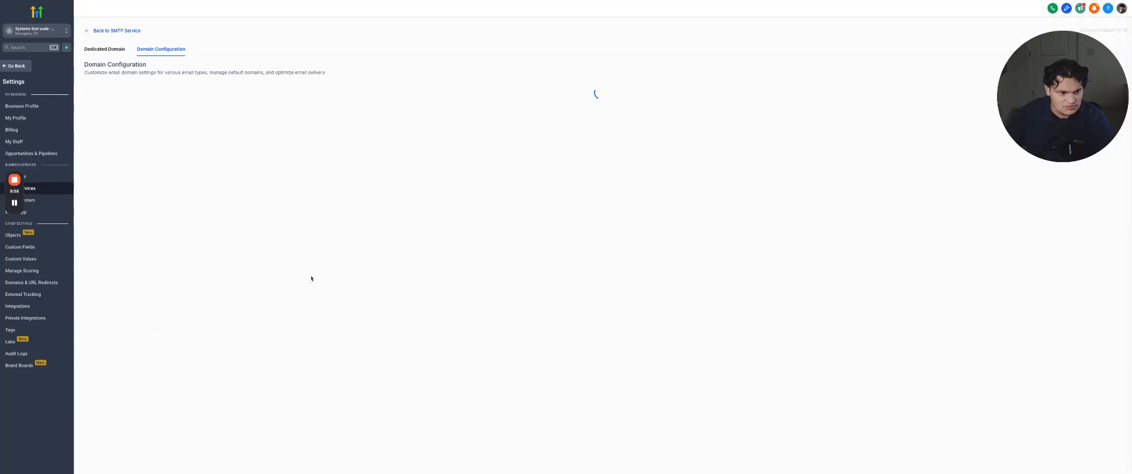
click(316, 278)
click(318, 311)
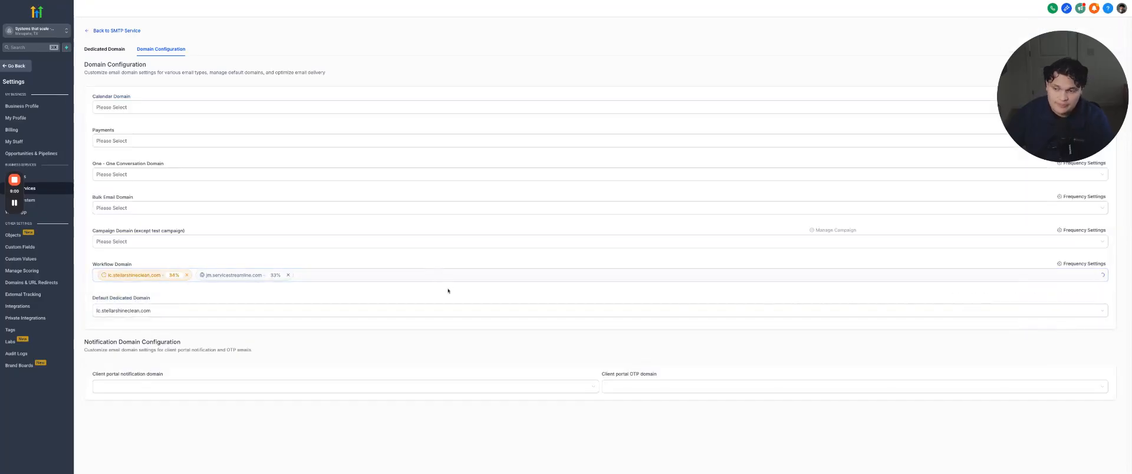